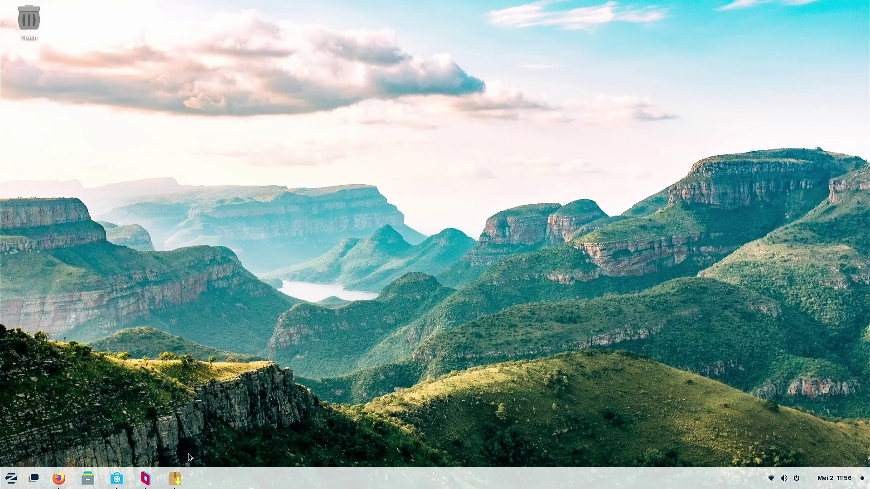
Step: Launch Software and Synaptic from the taskbar, bring Firefox's Steam page forward, and open a terminal
left_click(116, 479)
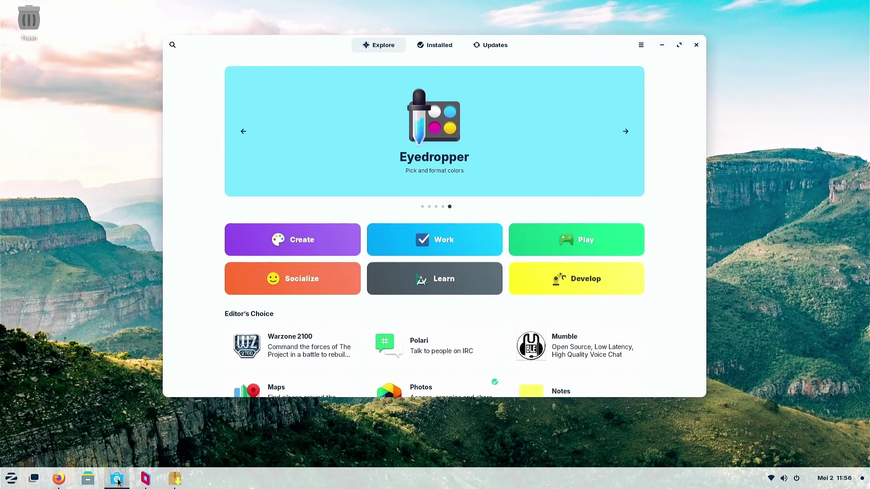
left_click(61, 479)
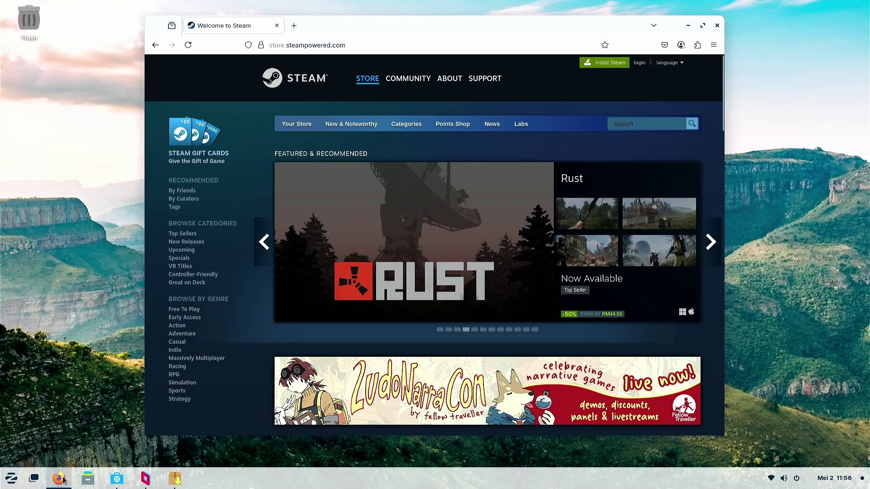
left_click(174, 479)
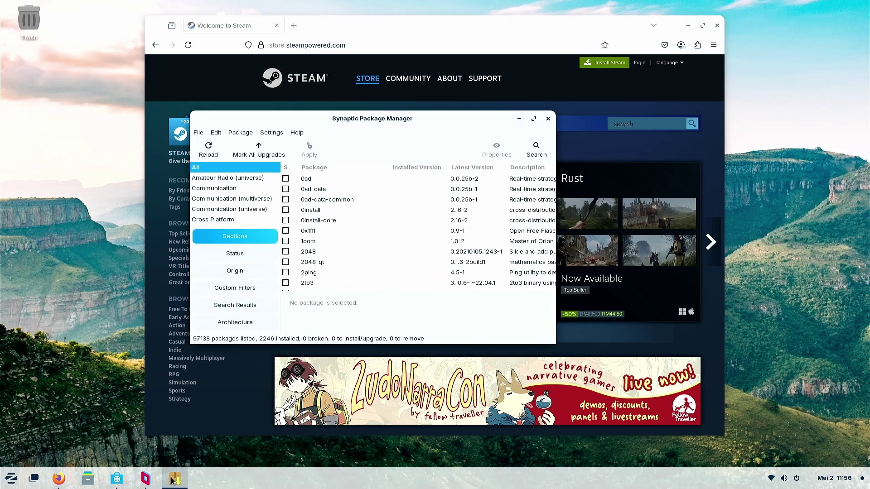
key("ctrl+alt+t")
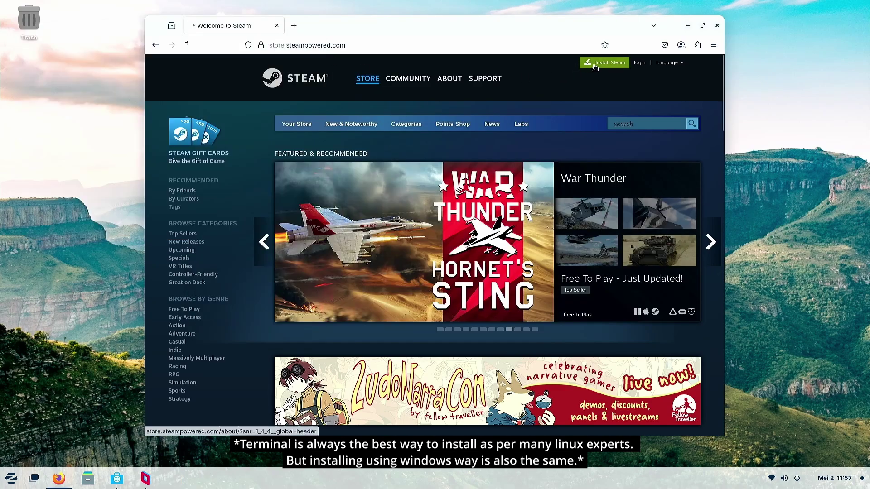
Step: Download steam_latest(1).deb from Steam's About page and open it from Firefox's downloads list
left_click(593, 66)
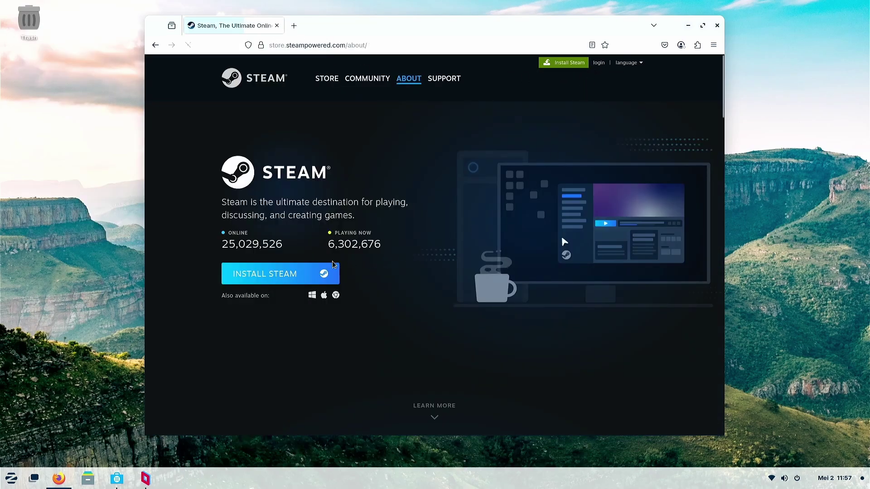
left_click(320, 273)
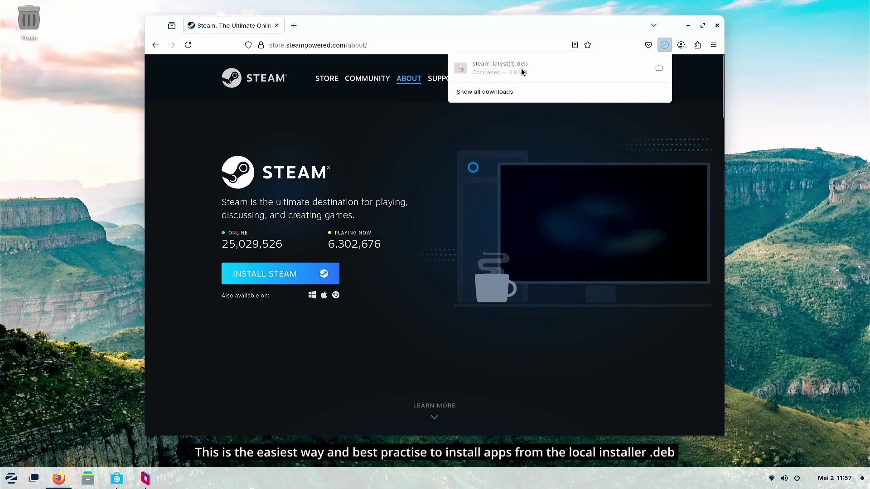
left_click(537, 68)
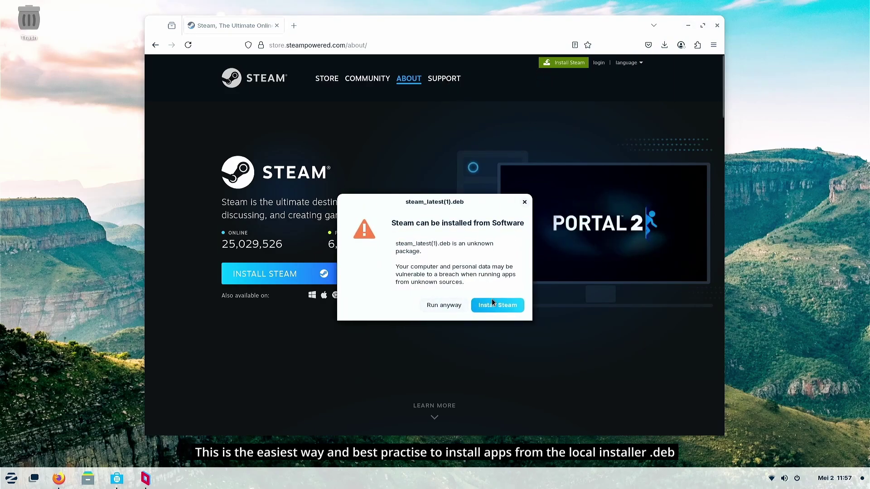
Step: Run the Steam package anyway and review its details: version 1.0.0.81, 4.0 MB, already installed
left_click(450, 306)
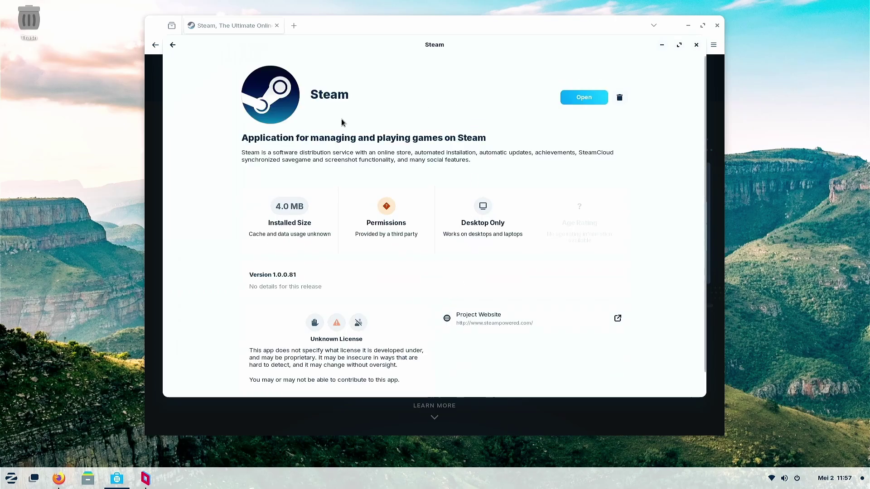
scroll(620, 220, "down", 1)
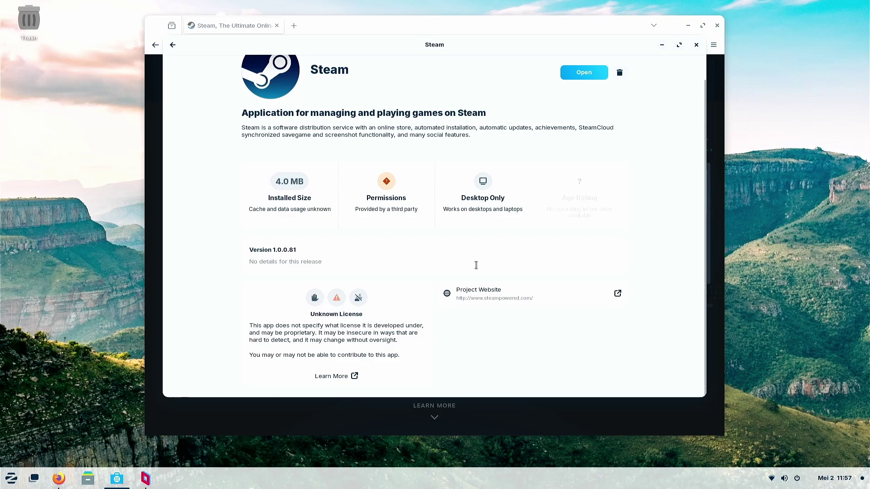
Step: Close Software, reopen steam_latest(1).deb to install it, and dismiss the dependency error
left_click(696, 45)
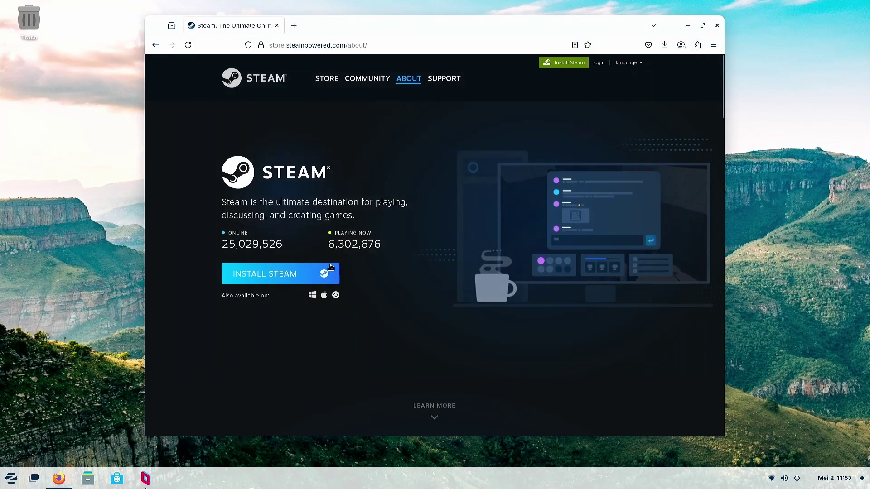
left_click(663, 44)
left_click(572, 64)
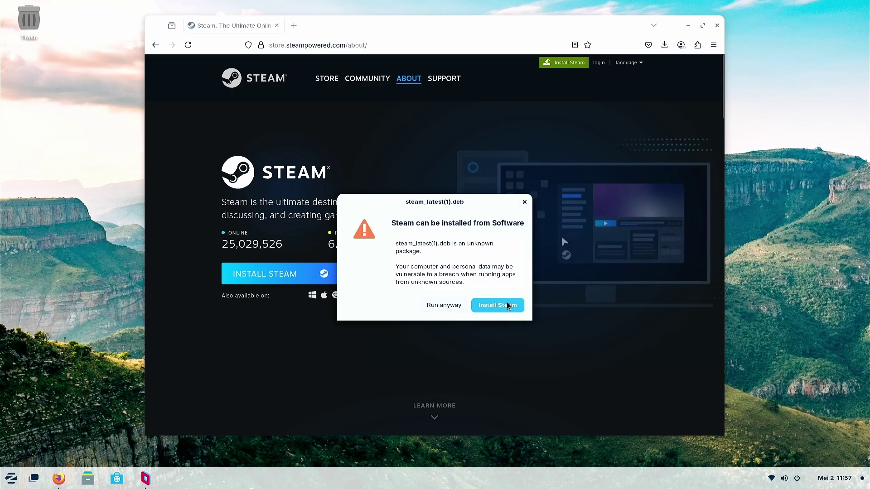
key("Escape")
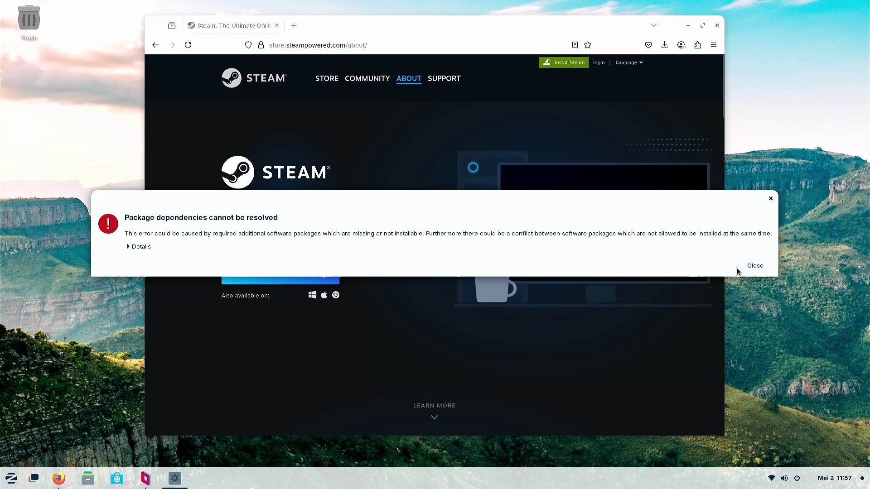
left_click(750, 266)
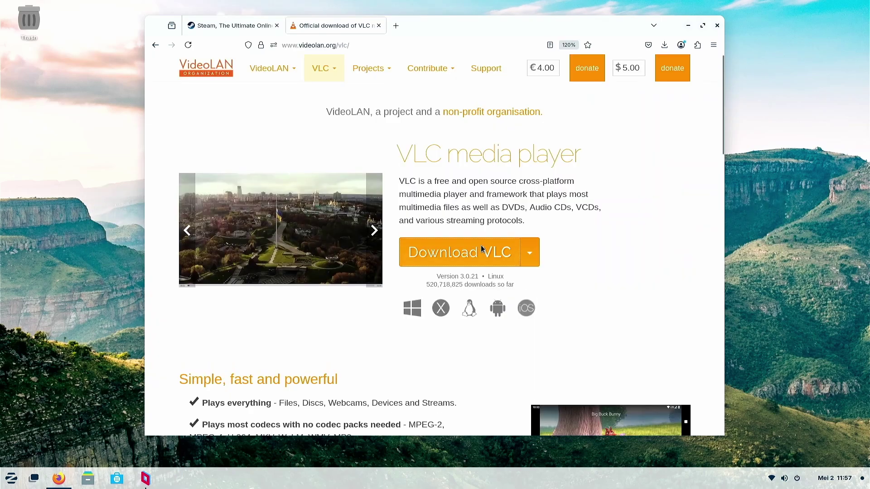
Step: Open VLC's Ubuntu download page, select 'sudo snap install vlc', and launch its Snap Store listing
left_click(481, 248)
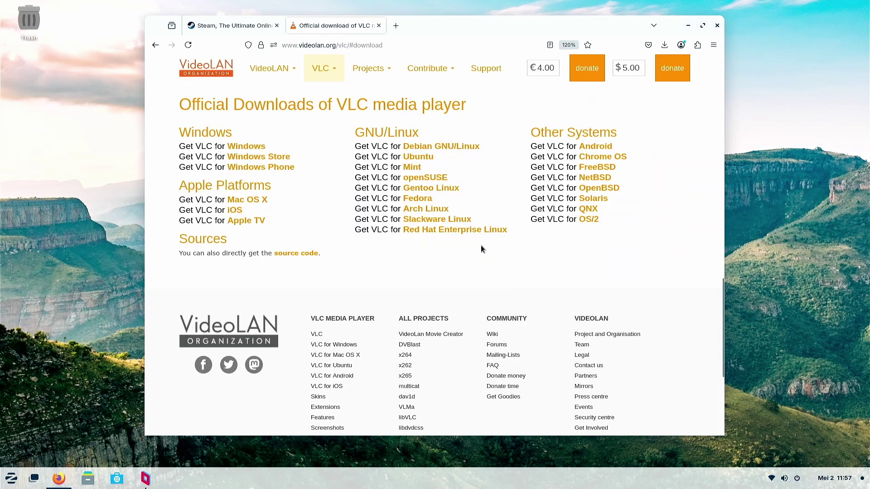
left_click(410, 157)
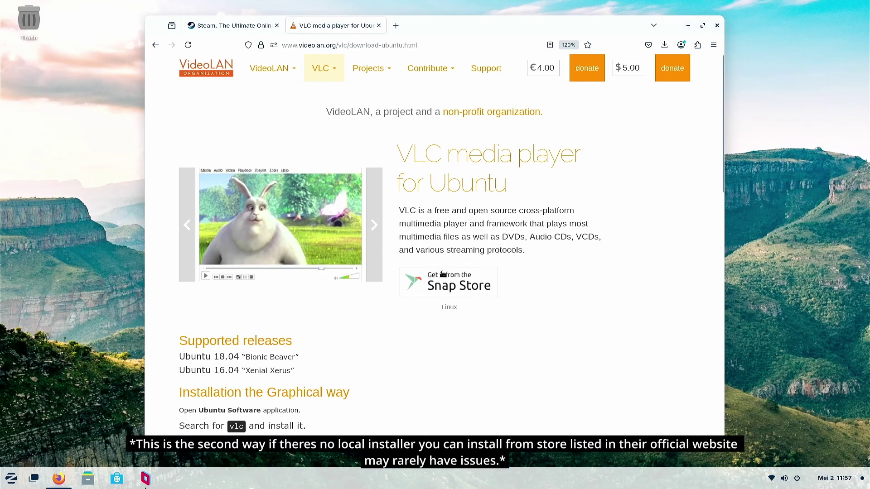
scroll(535, 291, "down", 4)
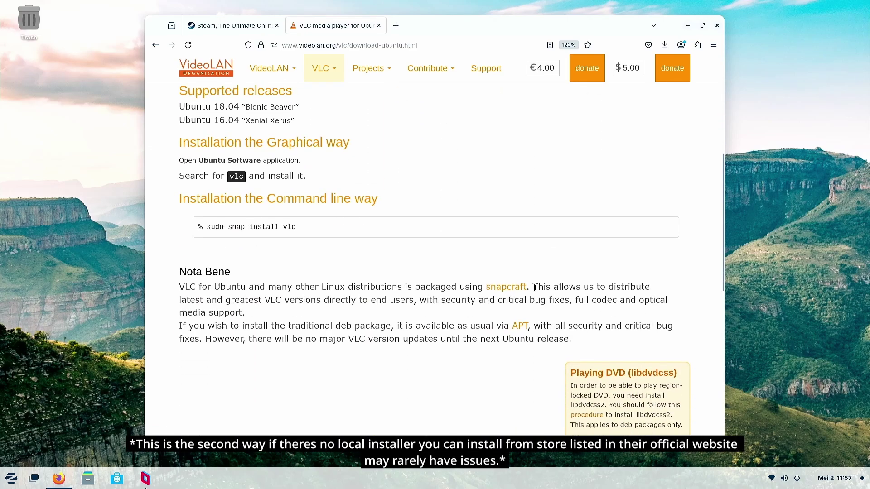
scroll(379, 297, "up", 1)
left_click_drag(323, 352, 209, 352)
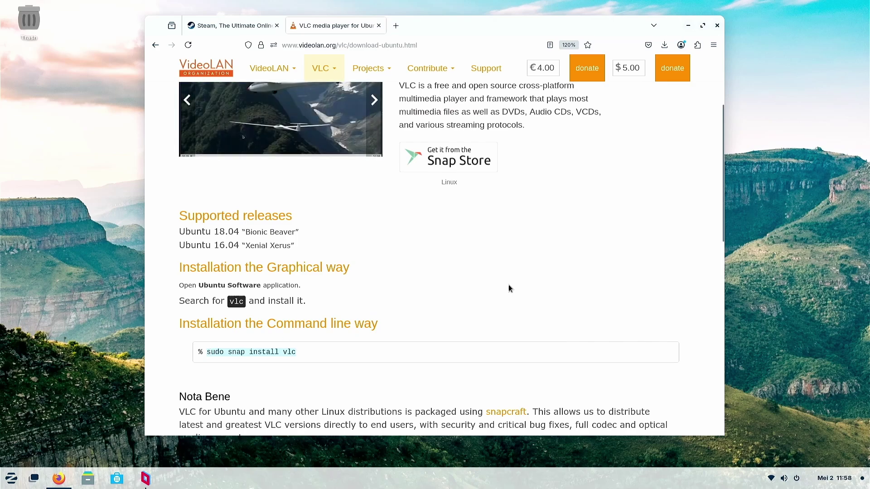
left_click(456, 162)
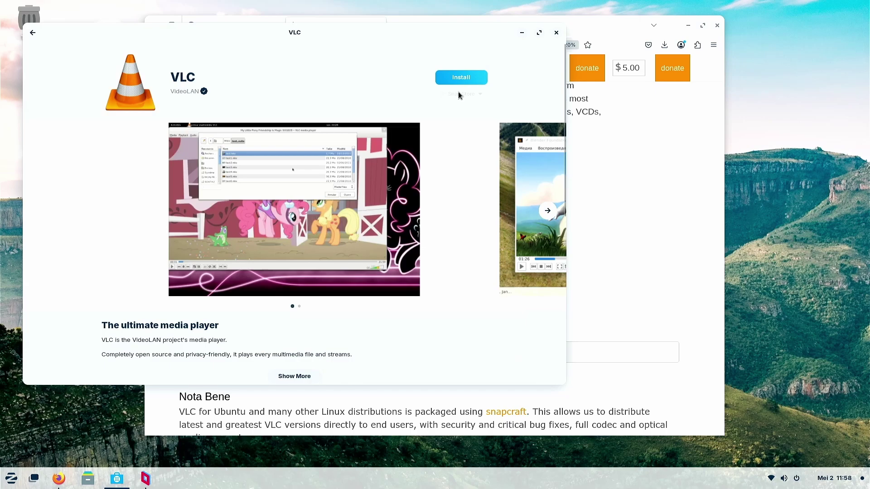
Step: Compare VLC's Flathub, Snap Store and Zorin OS install sources, scrolling the app page in between
left_click(475, 96)
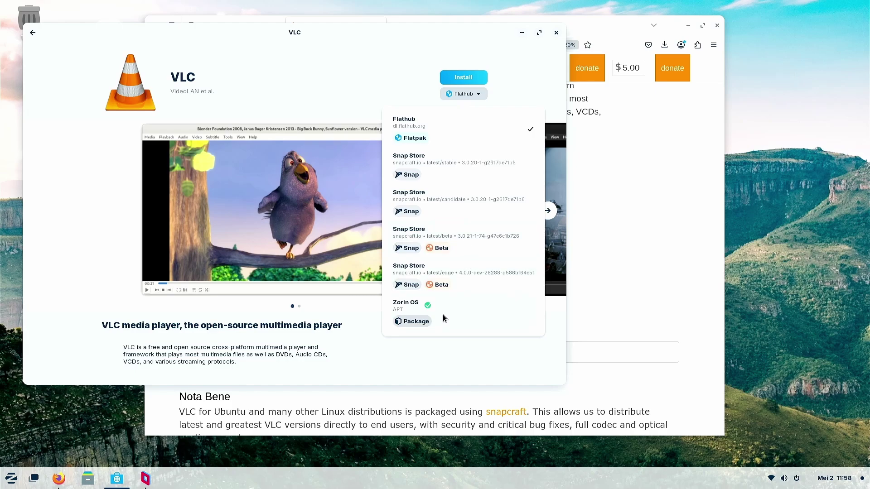
left_click(531, 79)
scroll(507, 162, "down", 5)
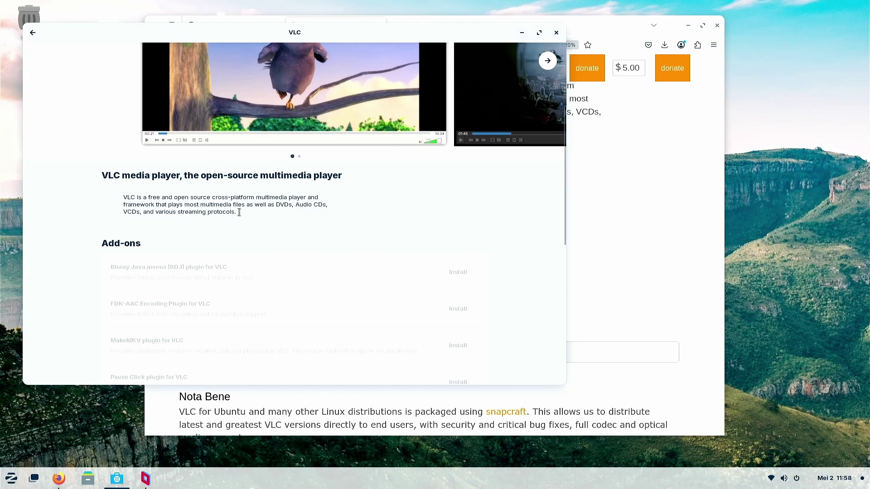
scroll(382, 230, "down", 10)
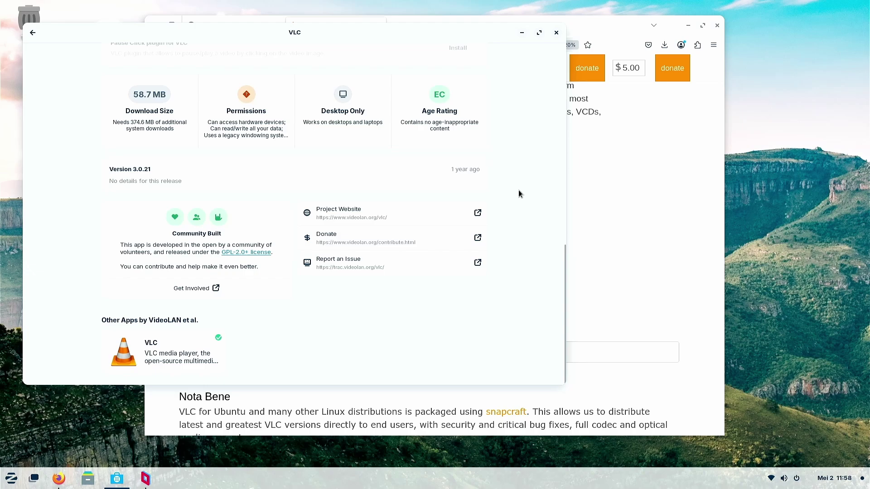
scroll(518, 193, "up", 10)
left_click(478, 93)
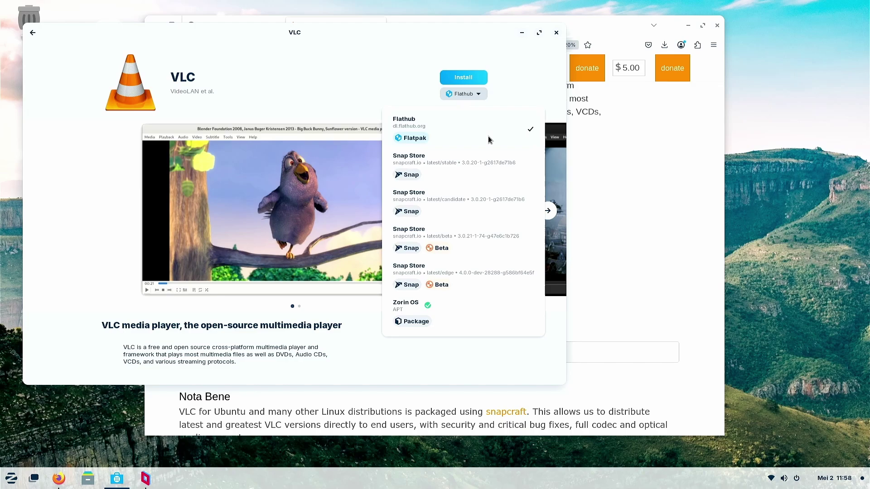
left_click(531, 92)
Step: Close Software, open the VLC for Debian page, and select its sudo apt install command
left_click(556, 32)
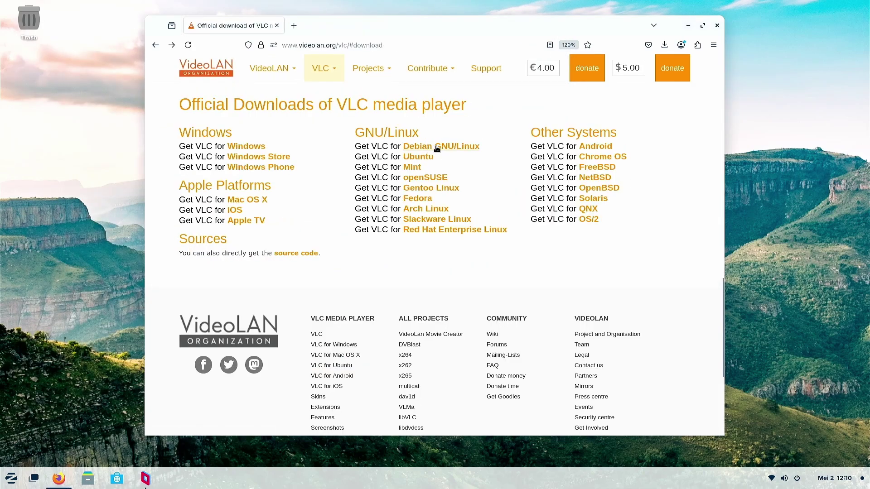
left_click(437, 149)
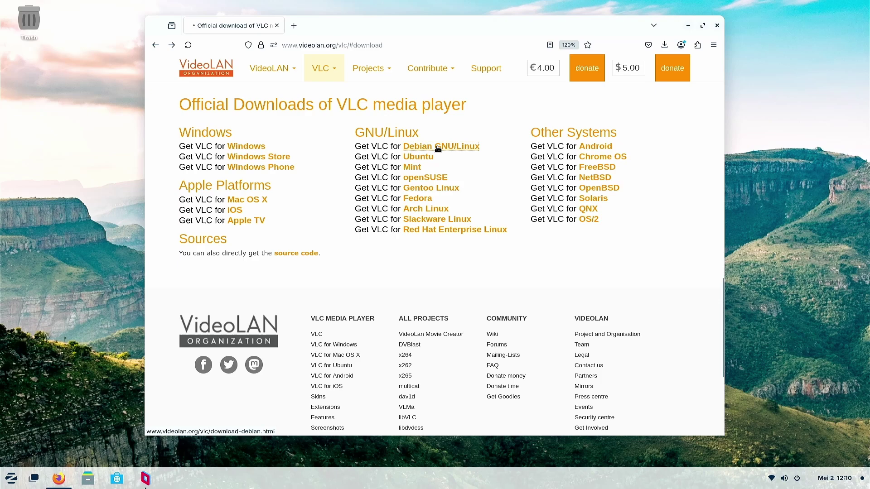
scroll(607, 203, "down", 2)
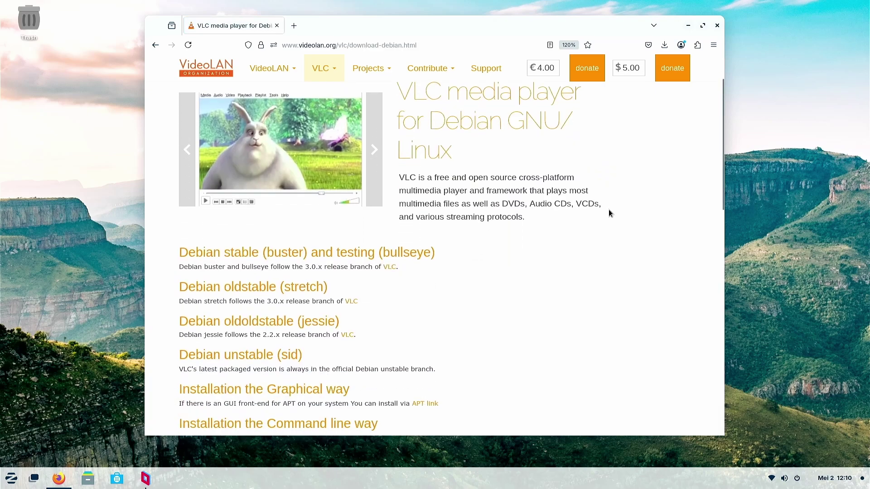
scroll(610, 216, "up", 1)
scroll(610, 216, "down", 5)
scroll(609, 216, "down", 2)
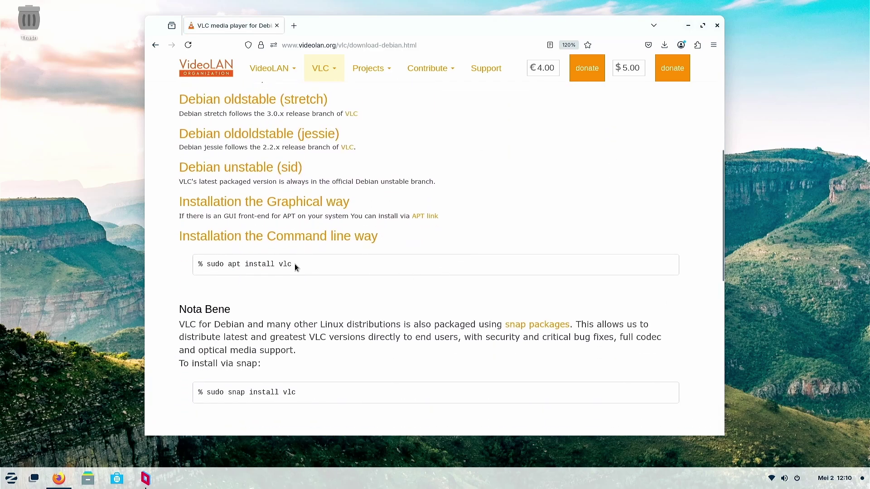
left_click_drag(294, 267, 202, 265)
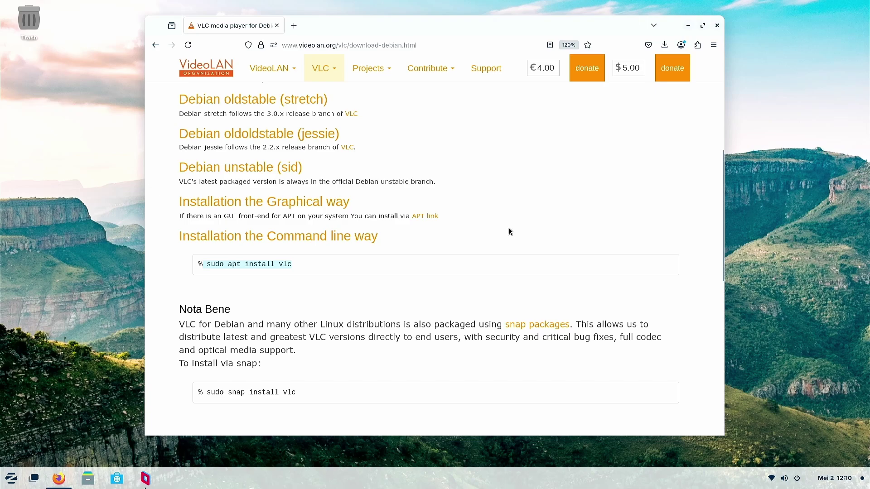
Step: Scroll the Debian page to read the sudo snap install instructions
scroll(509, 231, "down", 2)
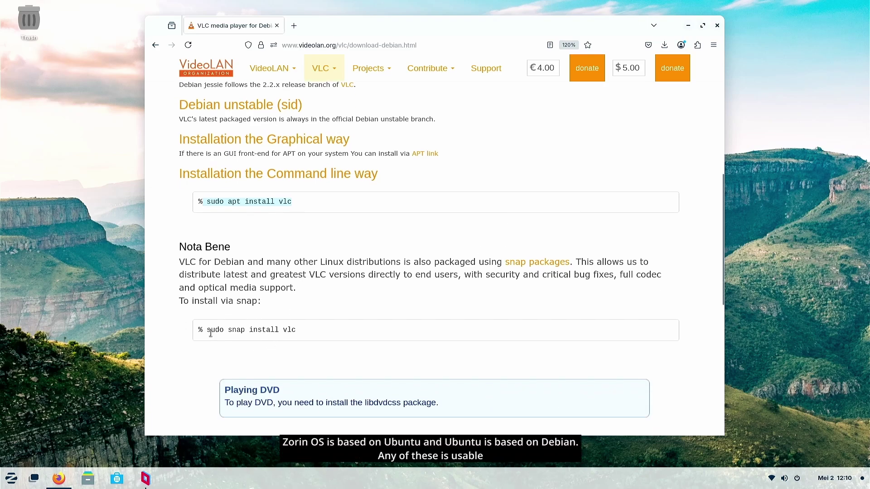
scroll(433, 347, "down", 8)
scroll(433, 345, "up", 14)
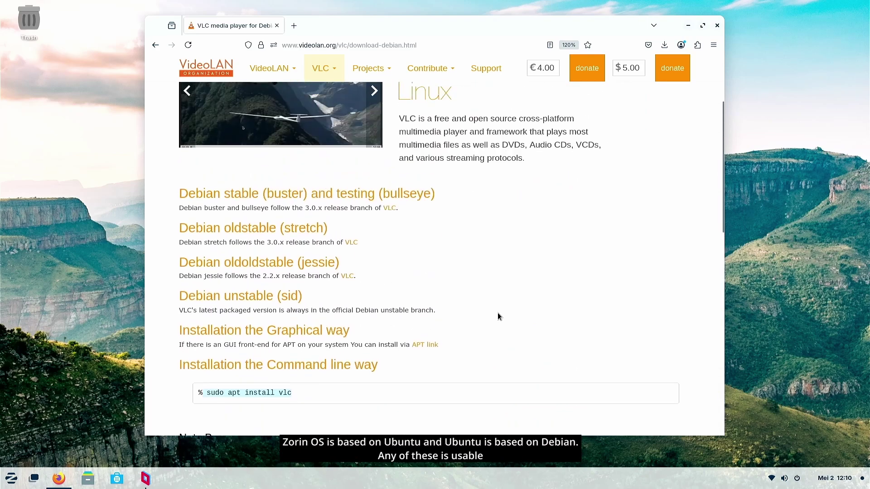
scroll(498, 313, "up", 3)
scroll(497, 312, "down", 3)
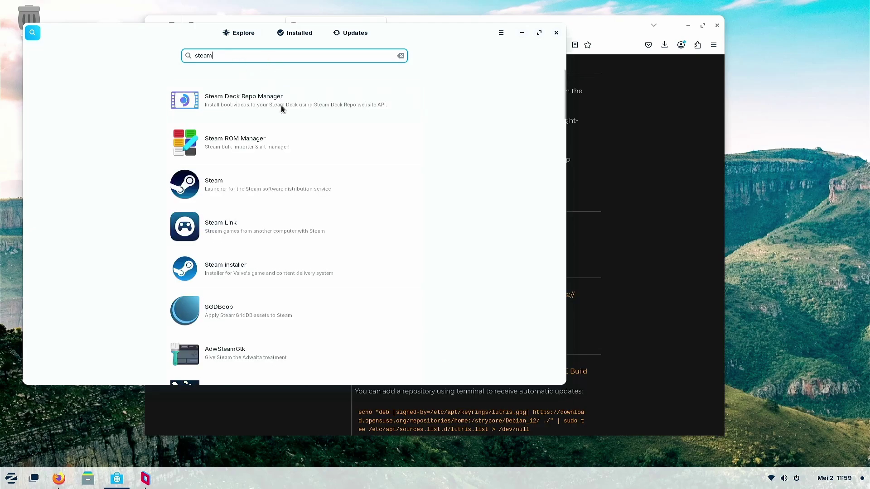
Step: Check Steam's community-package note and Flathub source in Software, then download Blender 4.4.3 for Linux
left_click(284, 178)
scroll(432, 229, "down", 3)
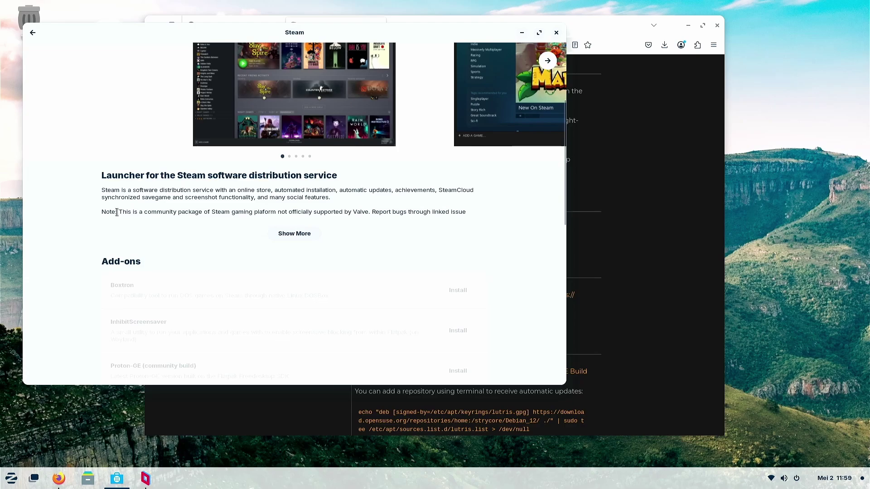
left_click_drag(123, 212, 467, 211)
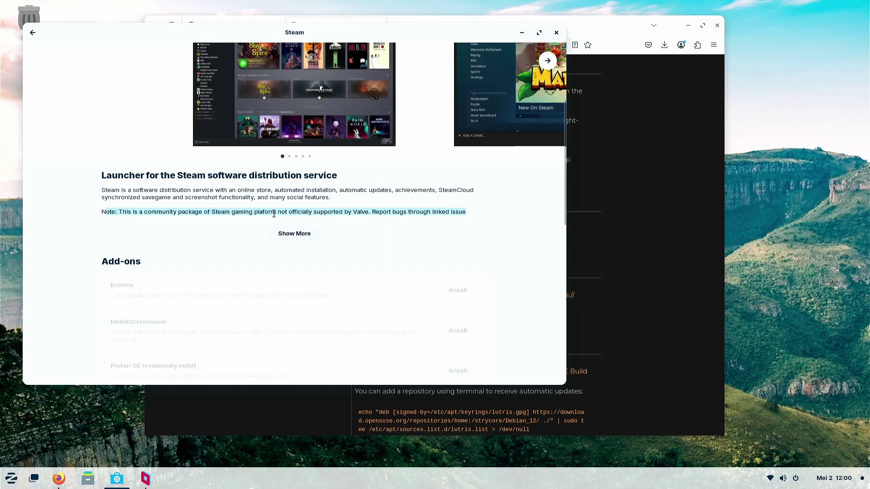
scroll(456, 214, "up", 4)
left_click(462, 94)
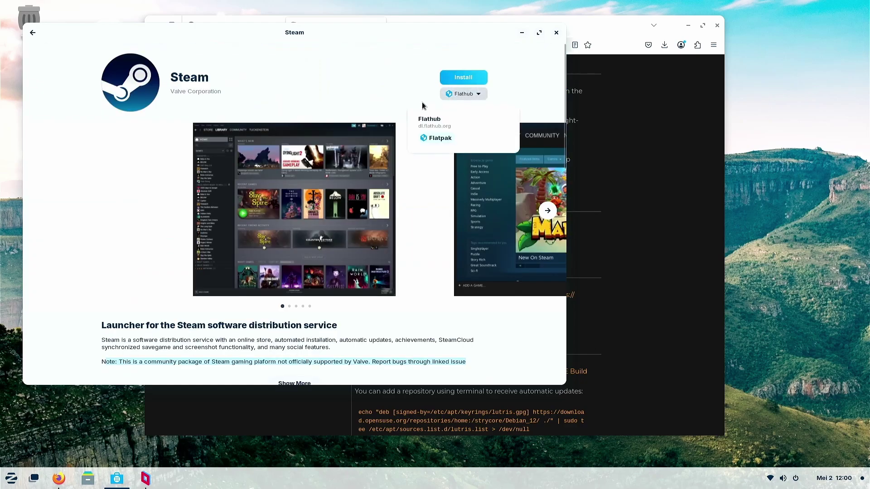
left_click(520, 89)
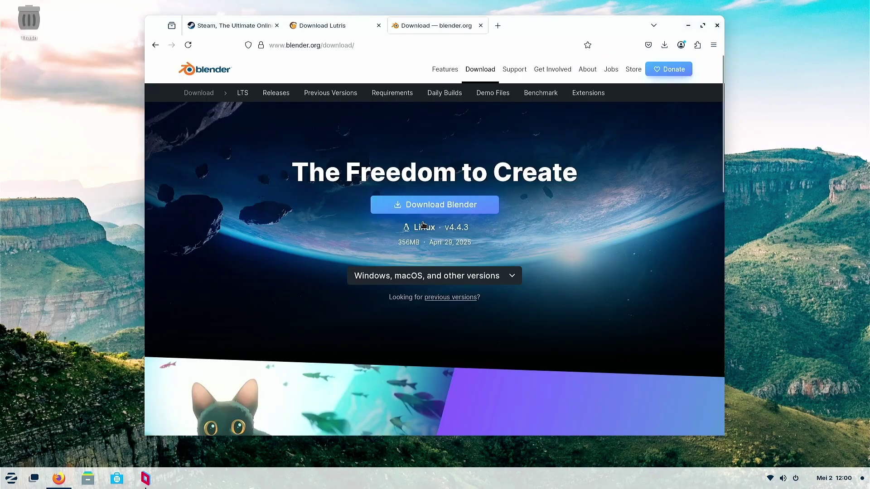
left_click(428, 208)
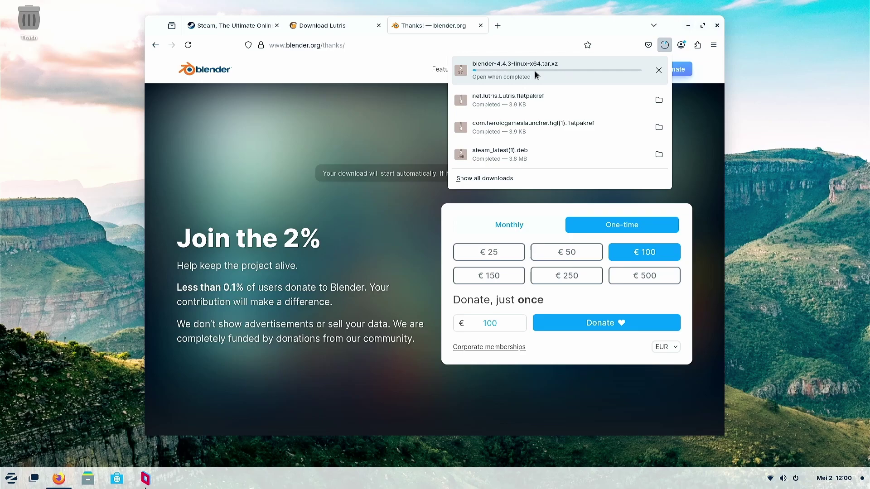
Step: Go back to Blender's download page and choose the Linux Snap Store option under other versions
left_click(409, 283)
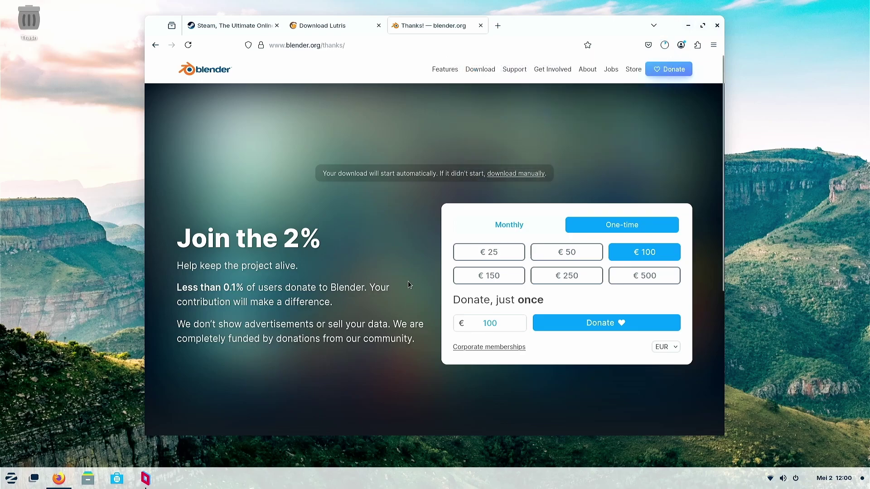
scroll(326, 392, "down", 5)
scroll(326, 392, "up", 5)
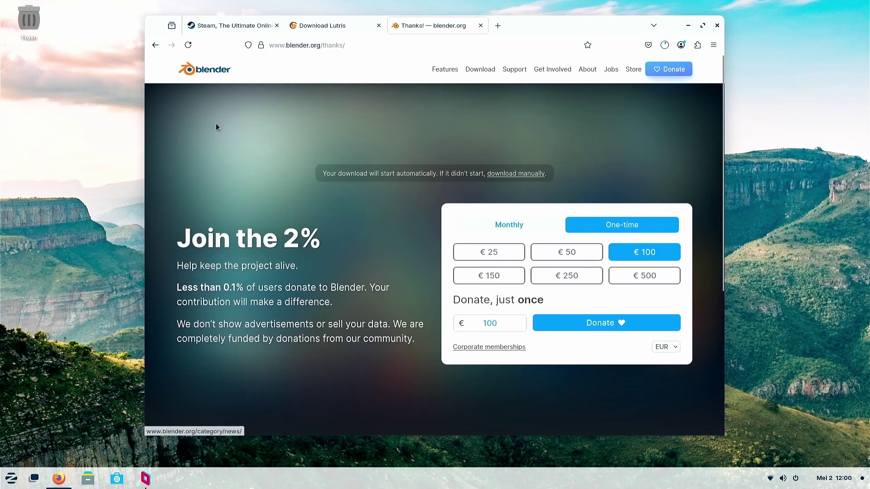
left_click(154, 45)
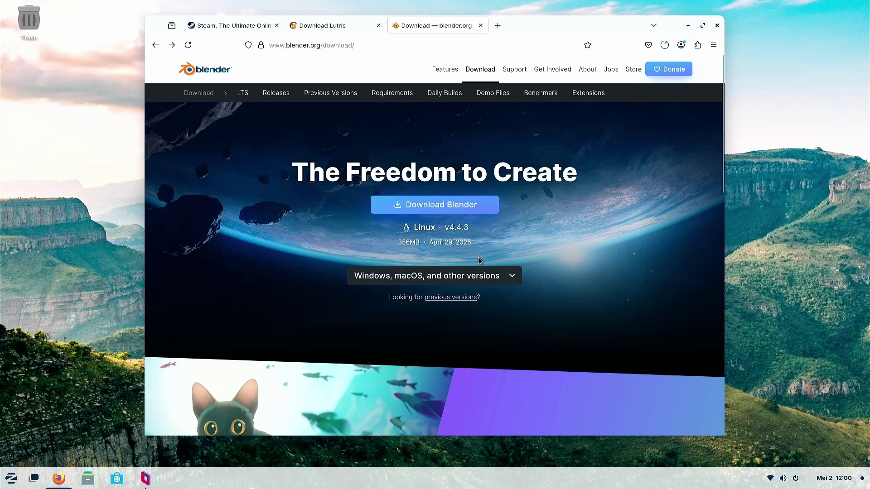
left_click(480, 276)
scroll(496, 276, "down", 3)
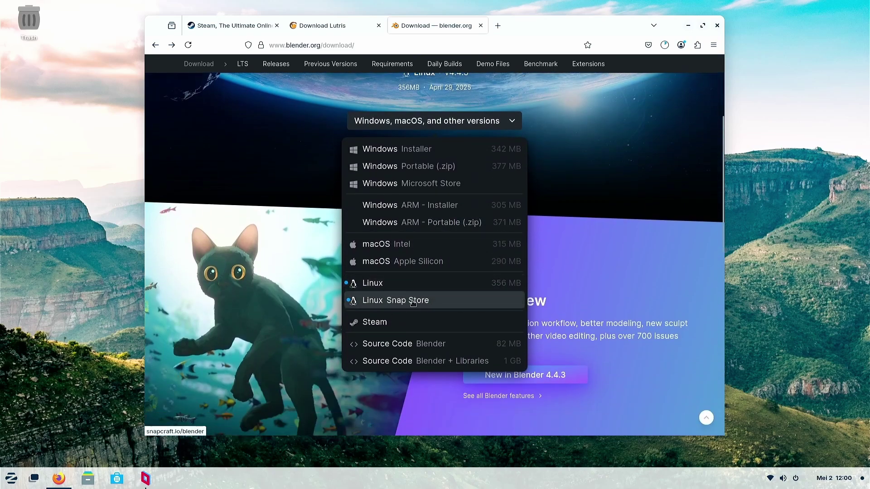
left_click(403, 301)
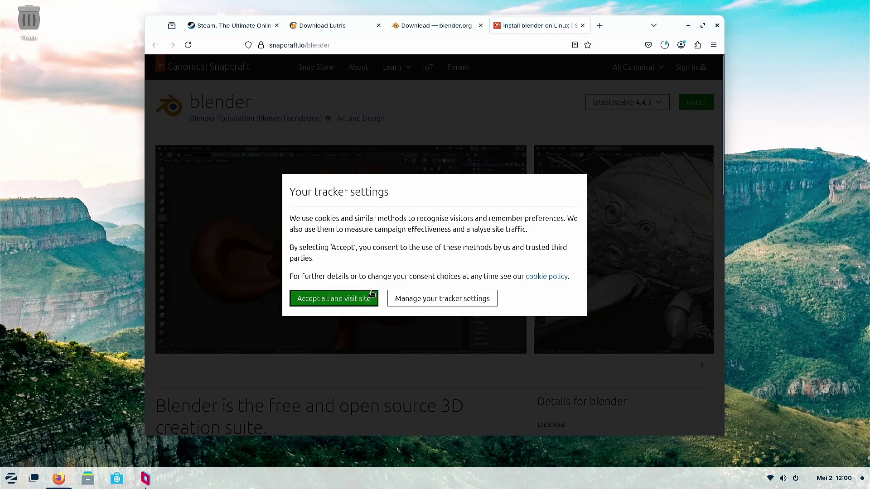
Step: Accept snapcraft.io's trackers, always allow it to open Blender in Software, and list its Snap Store channels
left_click(376, 300)
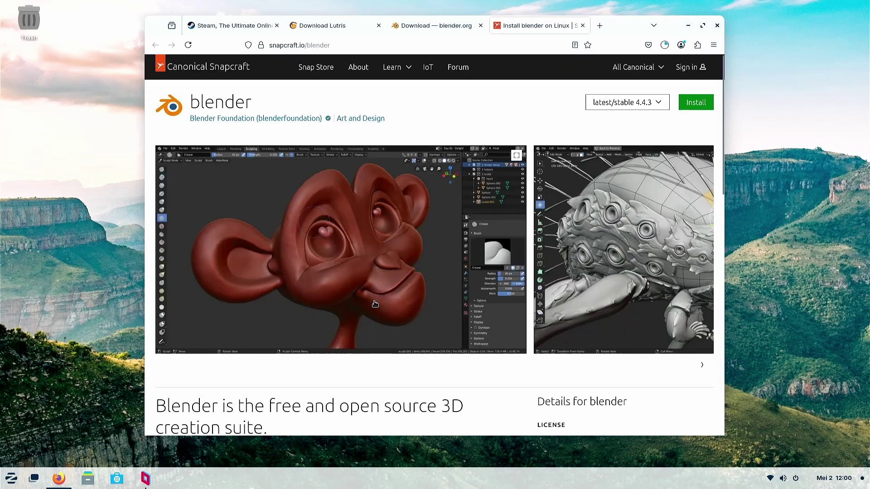
left_click(692, 105)
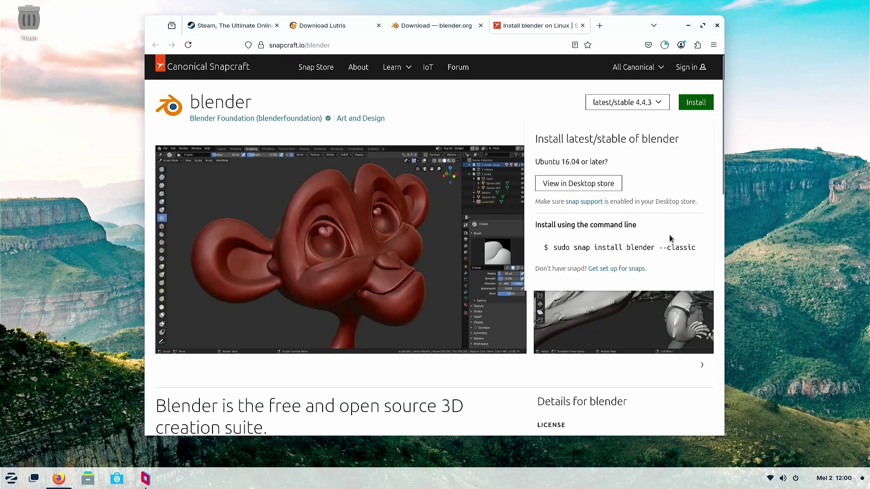
left_click(608, 188)
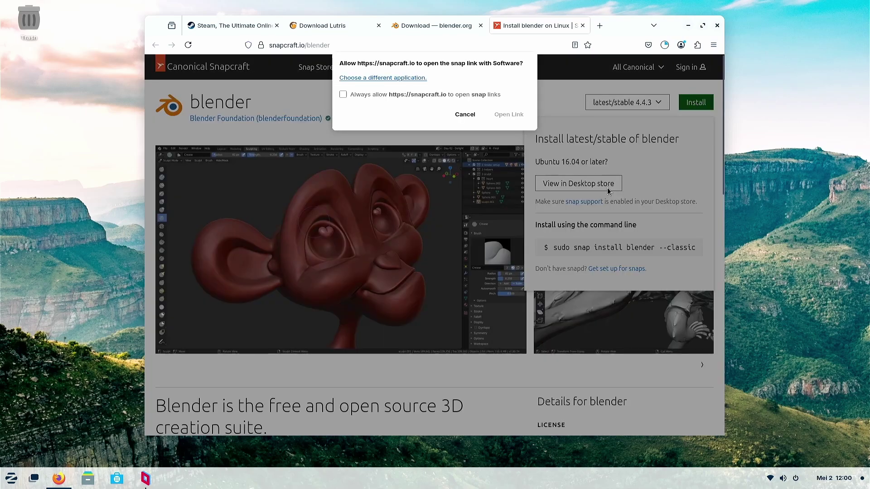
left_click(352, 96)
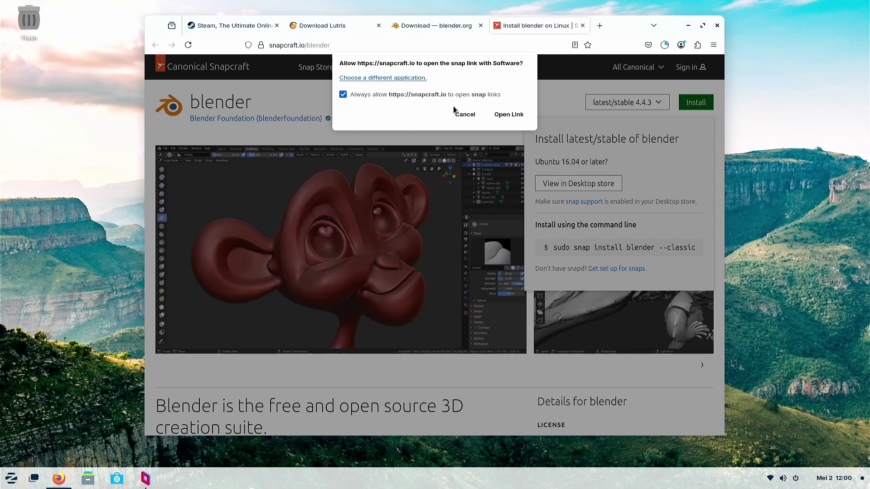
left_click(490, 114)
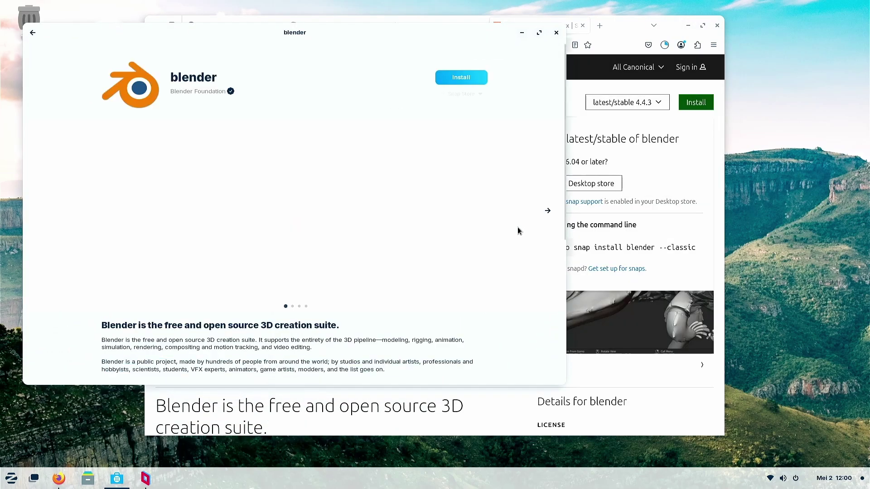
left_click(479, 95)
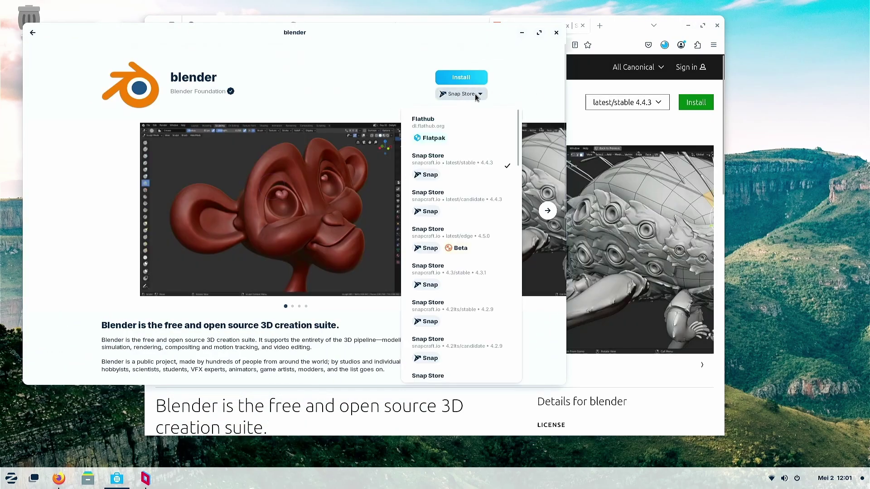
Step: Close the Software store and the Snapcraft Blender tab, returning to blender.org's download page
left_click(551, 103)
left_click(556, 32)
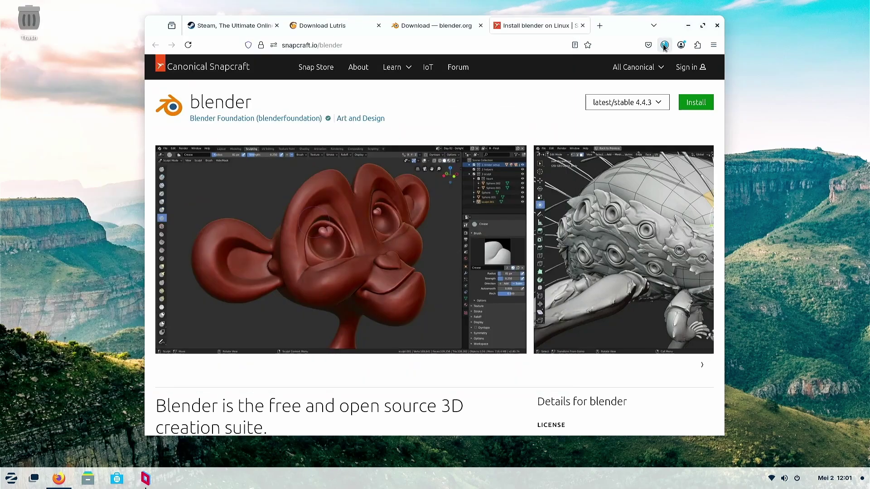
left_click(465, 27)
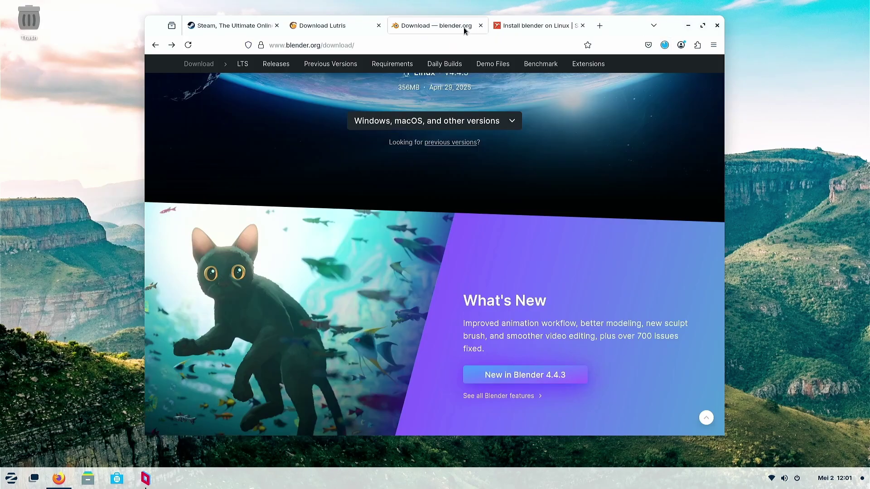
middle_click(512, 32)
scroll(628, 159, "up", 3)
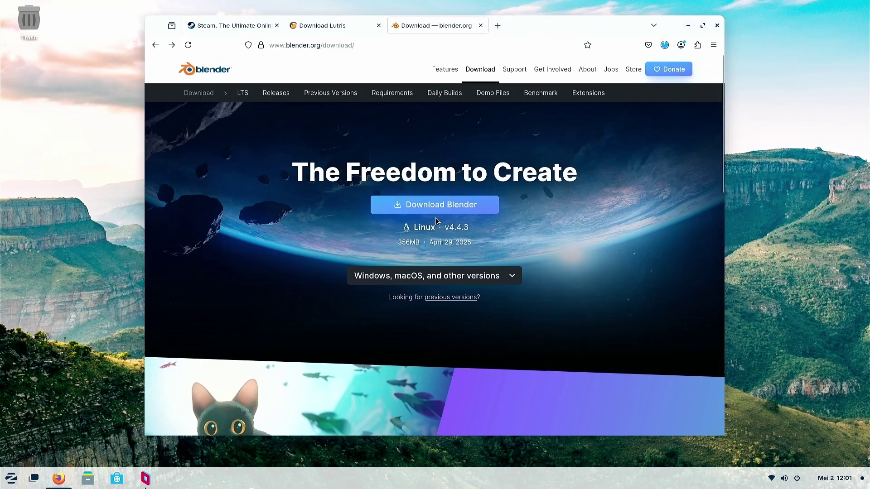
Step: Download the Blender 4.4.3 Linux tar.xz archive again and browse its top level in Archive Manager
left_click(444, 206)
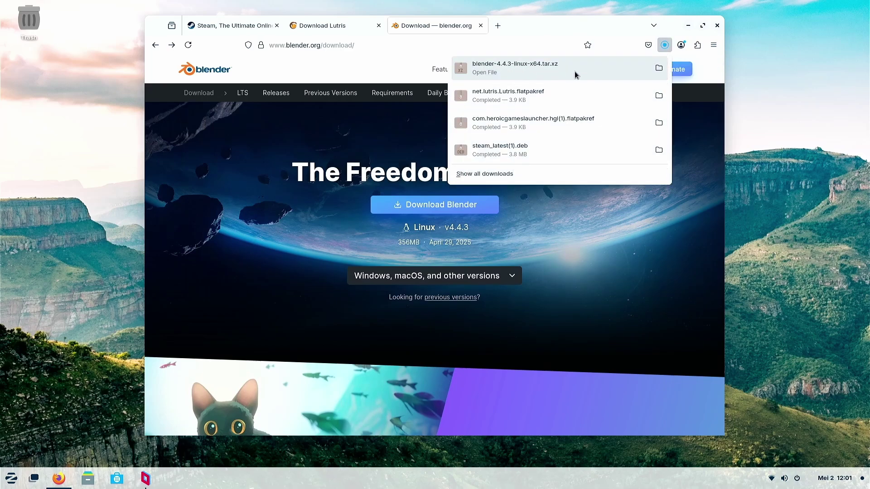
left_click(575, 75)
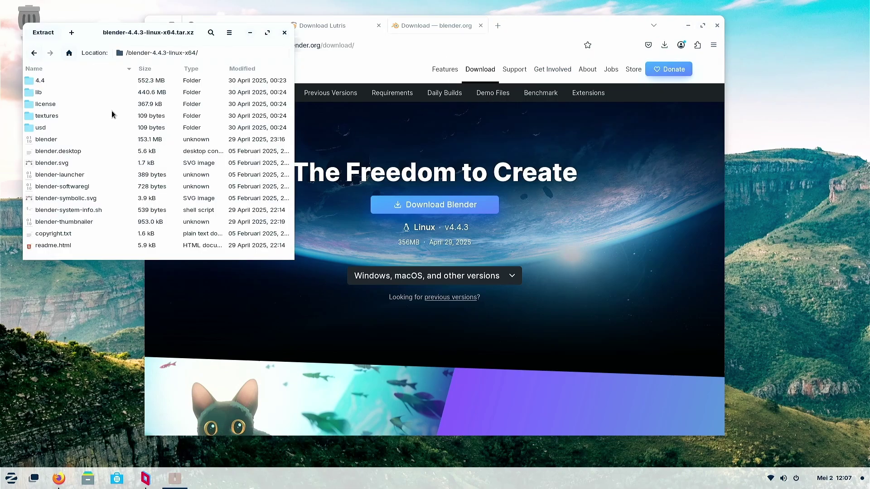
left_click(34, 53)
Step: Close the Archive Manager window showing blender-4.4.3-linux-x64.tar.xz
left_click(285, 32)
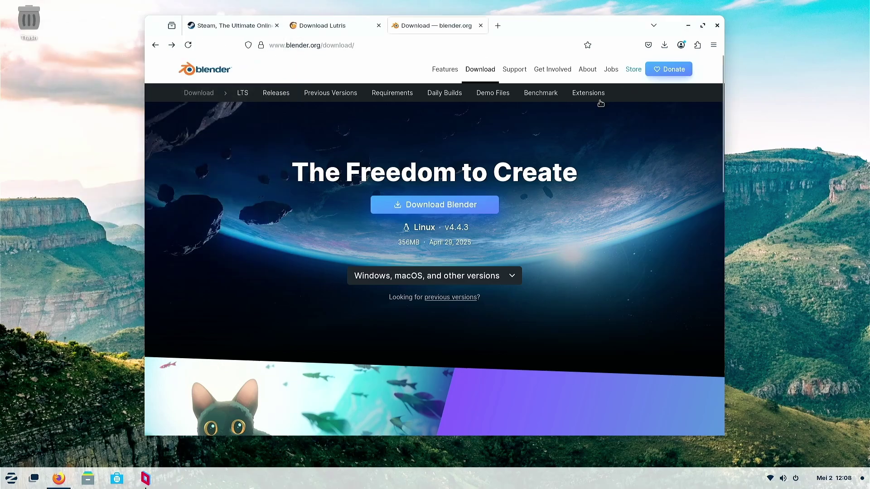